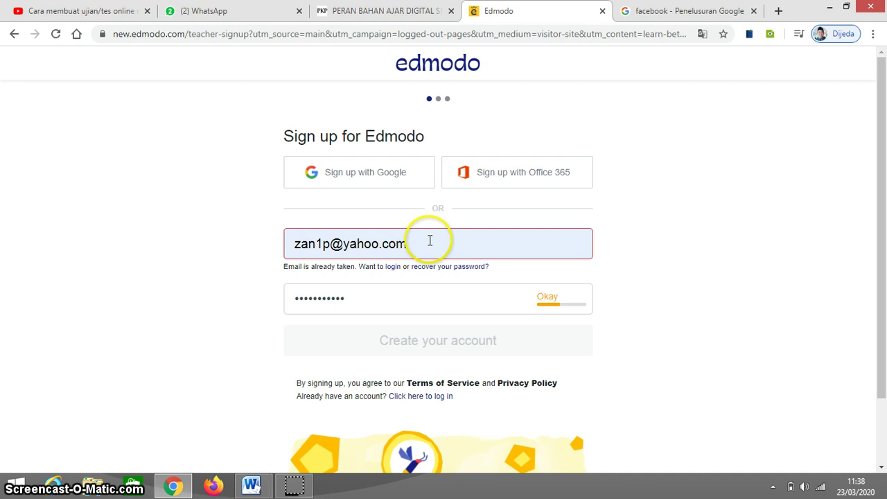
Clear the old email address and password from the teacher sign-up form.
left_click(430, 240)
key("BackSpace")
key("BackSpace")
key("BackSpace")
key("BackSpace")
key("BackSpace")
key("BackSpace")
key("BackSpace")
key("BackSpace")
key("BackSpace")
key("BackSpace")
key("BackSpace")
key("BackSpace")
key("BackSpace")
key("BackSpace")
key("BackSpace")
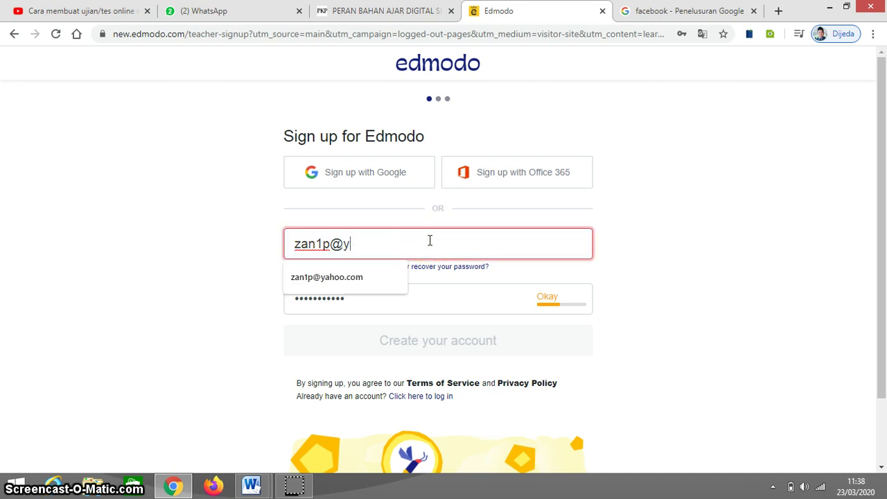
left_click(400, 294)
key("BackSpace")
key("BackSpace")
key("BackSpace")
key("BackSpace")
key("BackSpace")
key("BackSpace")
key("BackSpace")
key("BackSpace")
key("BackSpace")
key("BackSpace")
key("BackSpace")
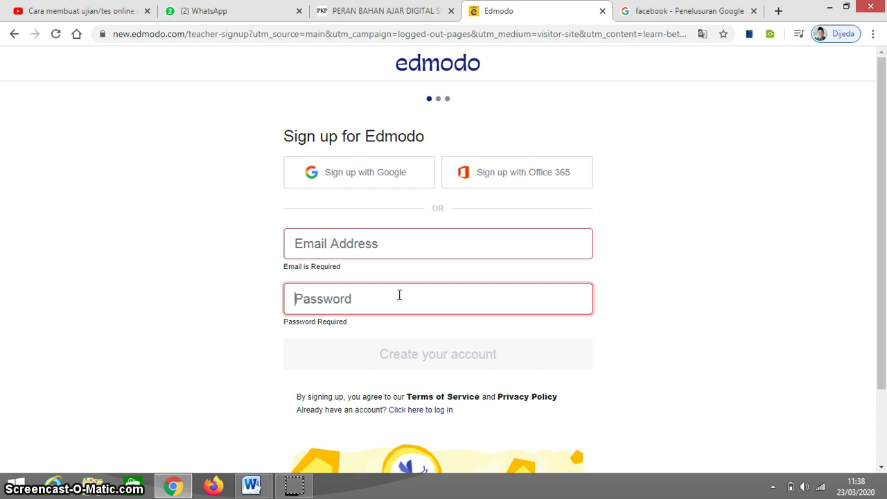
left_click(376, 35)
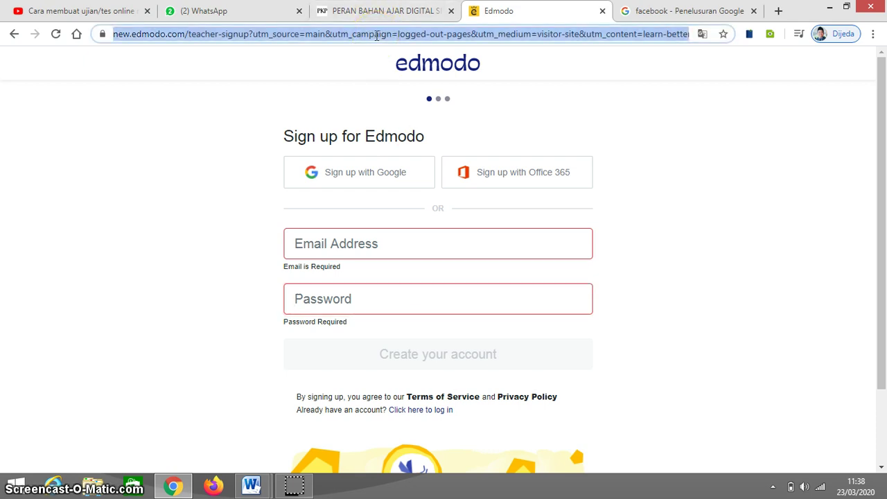
Load edmodo.com, dismiss the translate offer, and begin signing up as a Teacher.
type("edmodo")
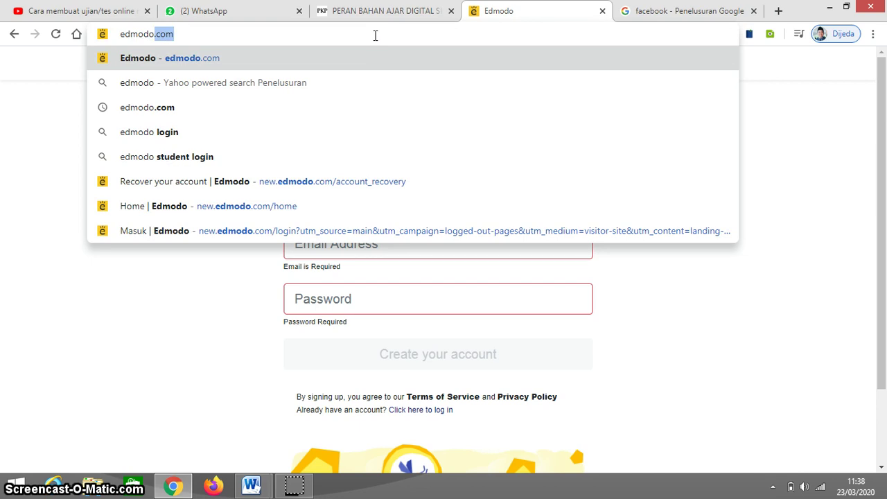
type(".com")
key("Return")
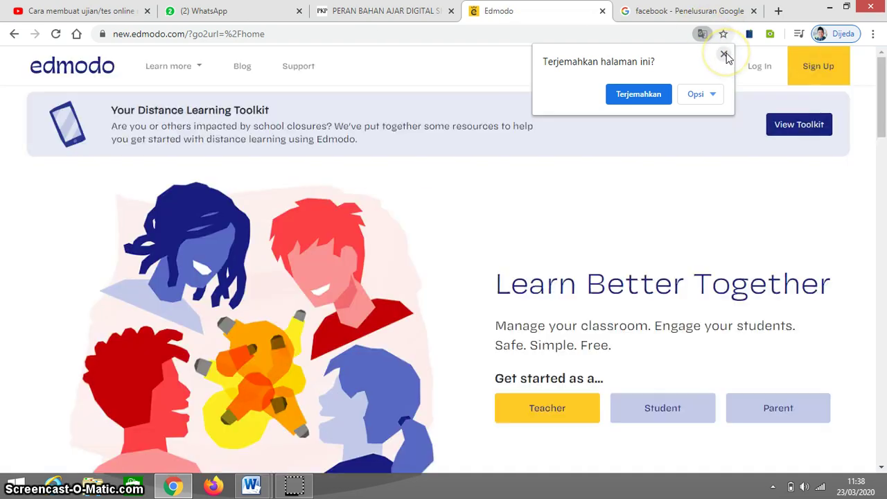
left_click(724, 55)
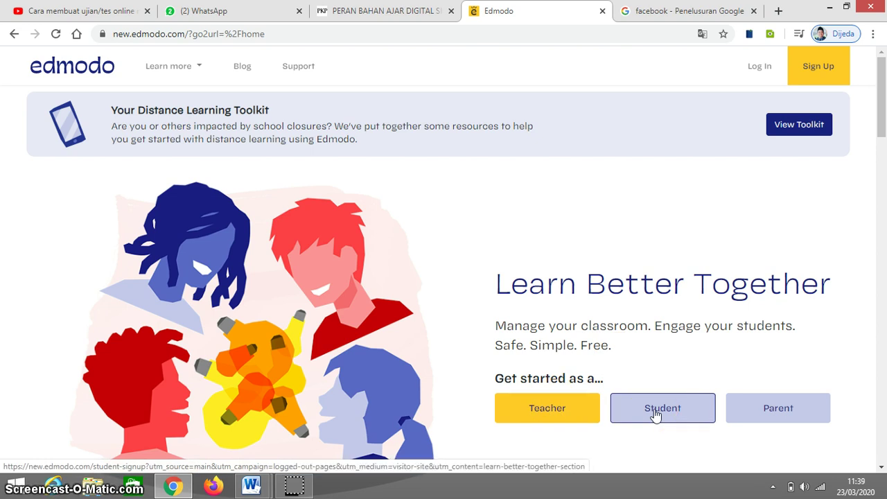
left_click(598, 409)
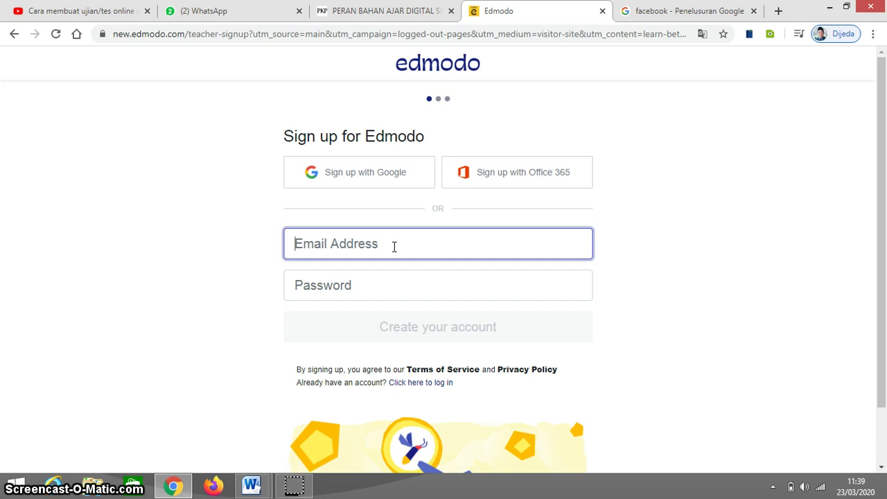
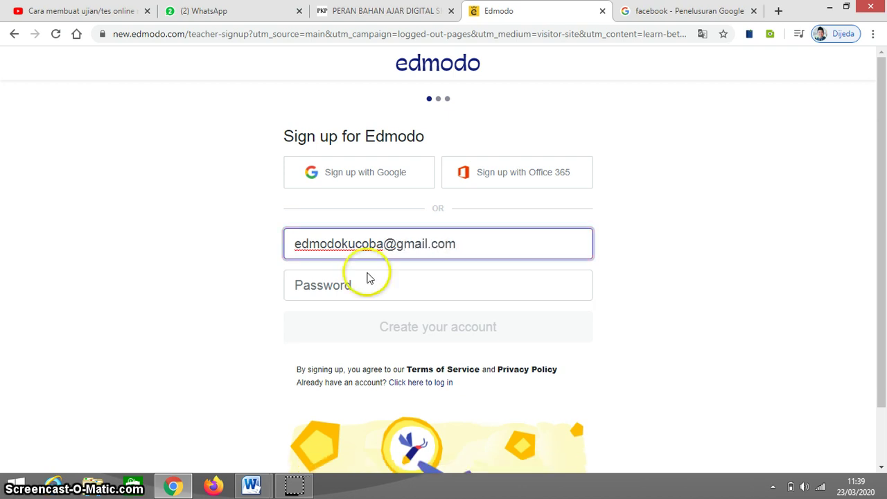
Enter a new email address and password, then create the teacher account.
left_click(363, 302)
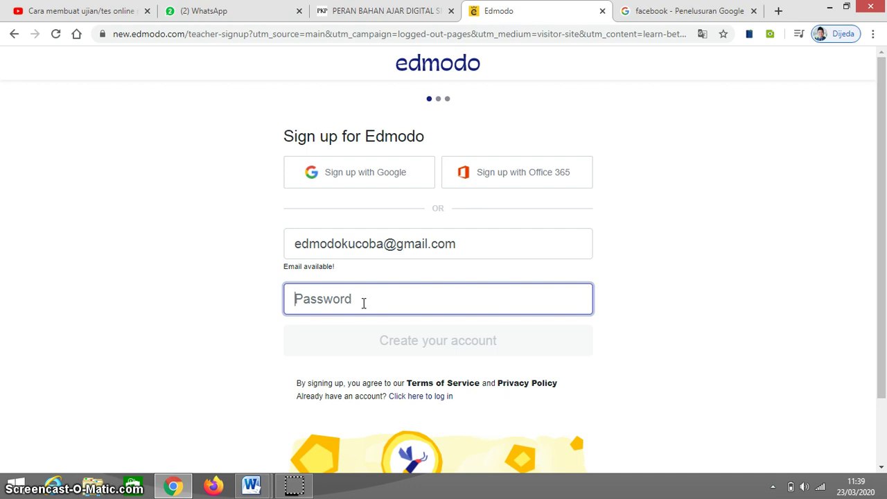
type("1234")
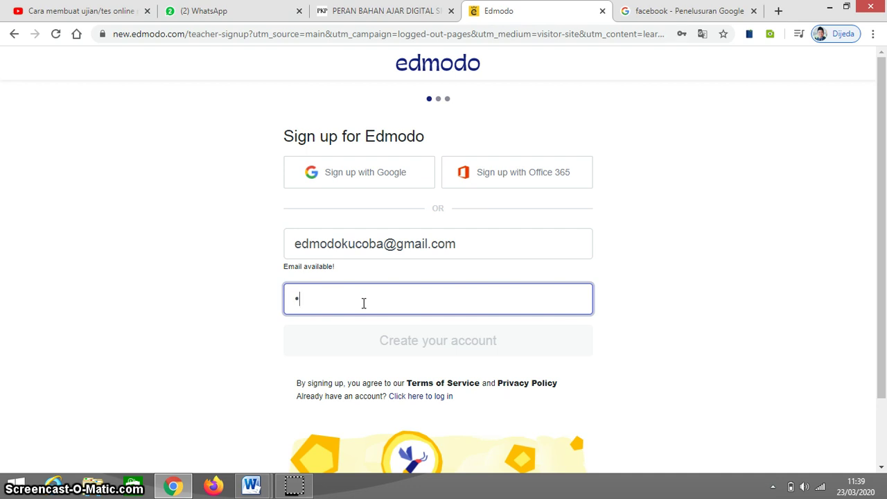
type("5")
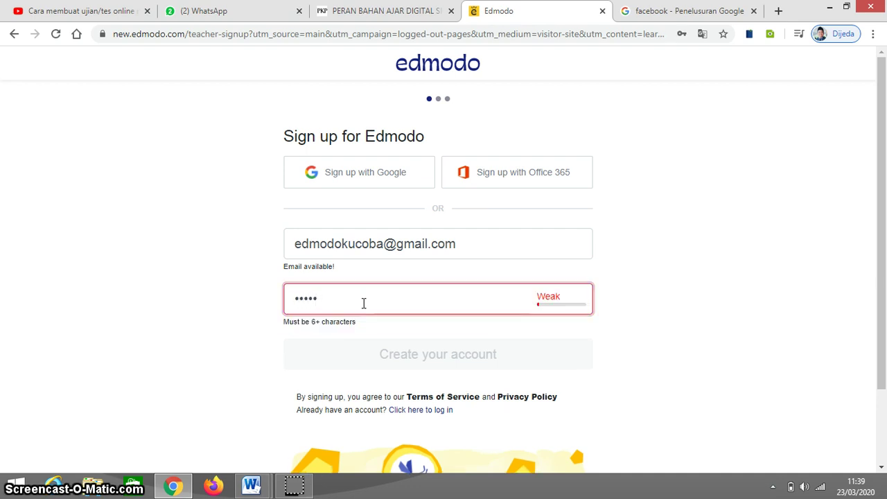
type("678")
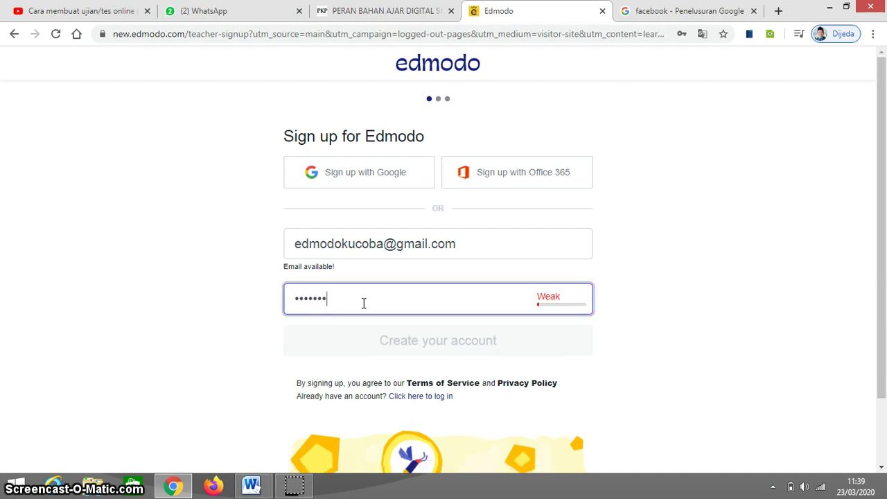
type("90")
left_click(426, 344)
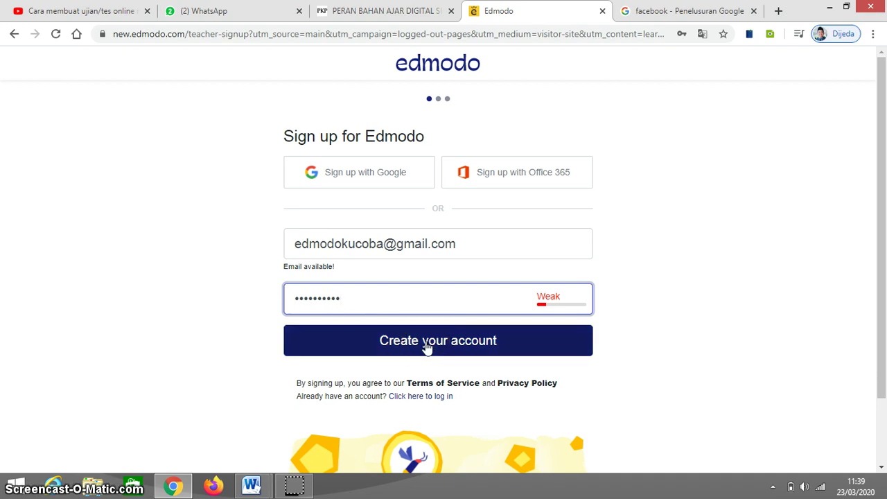
left_click(427, 347)
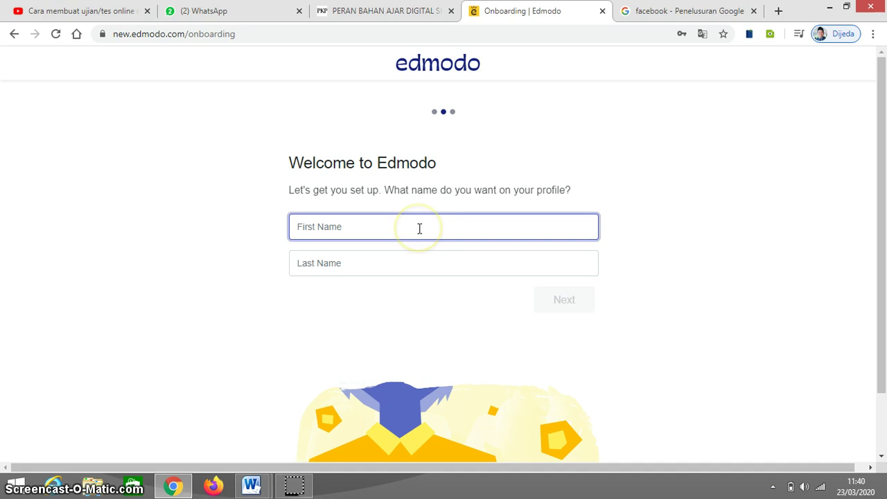
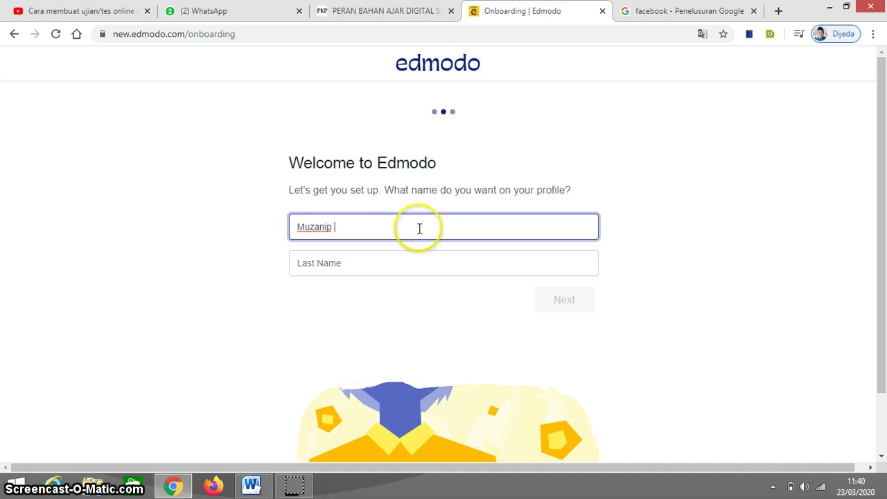
Fill in the teacher's first and last name for the profile and continue.
left_click(389, 260)
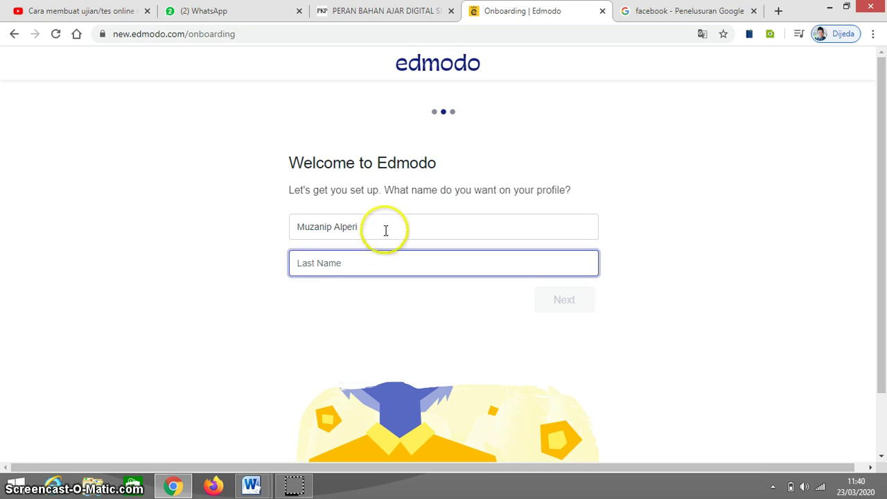
left_click(385, 230)
key("BackSpace")
key("BackSpace")
key("BackSpace")
key("BackSpace")
key("BackSpace")
key("BackSpace")
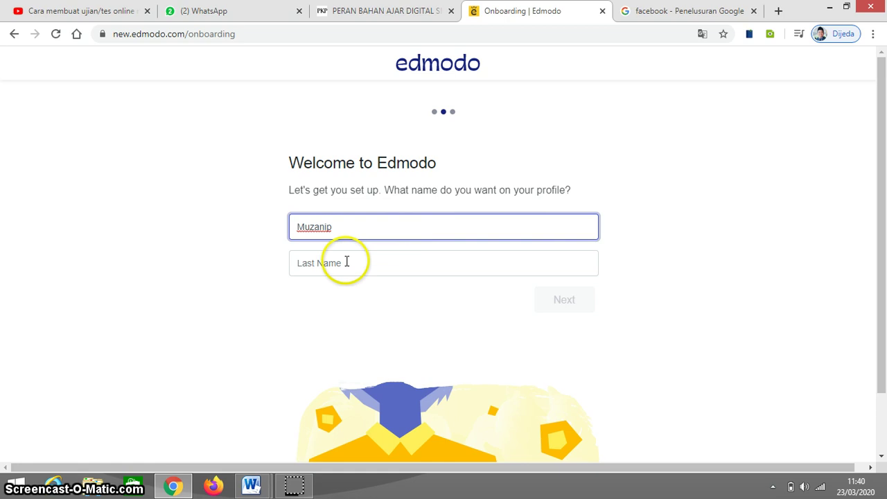
left_click(352, 261)
type("Alperi")
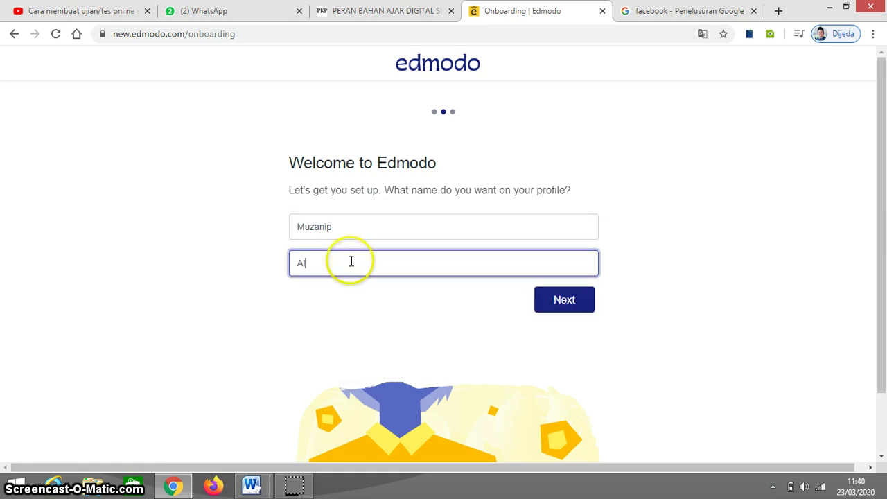
left_click(545, 299)
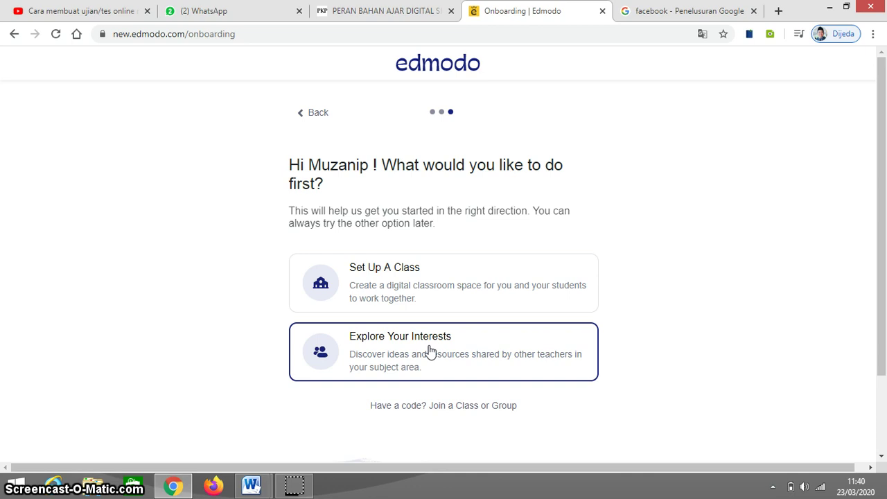
Set up class Kelas 7A with Mathematics, Basic Math and 7th Grade, then continue.
left_click(408, 297)
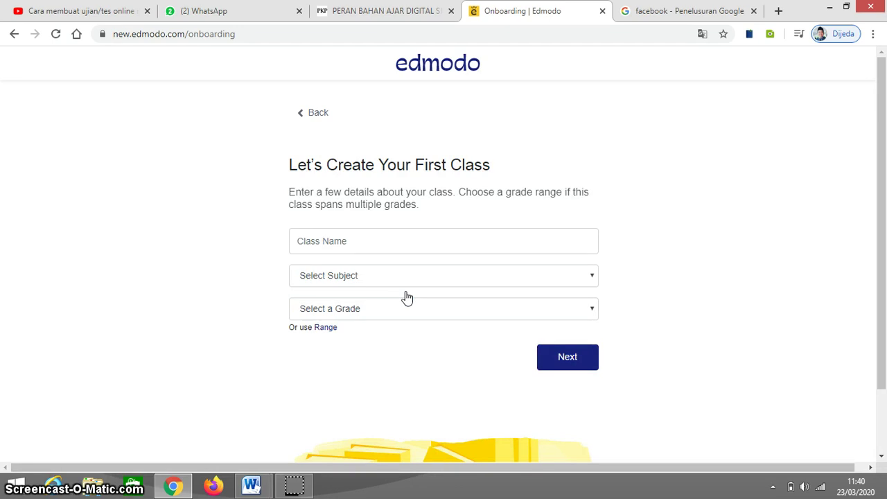
left_click(413, 243)
type("Kelas ")
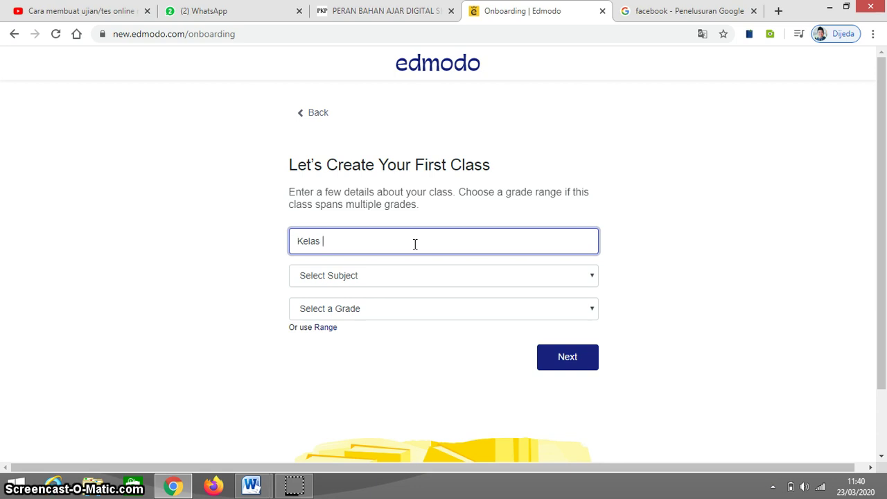
type("7A")
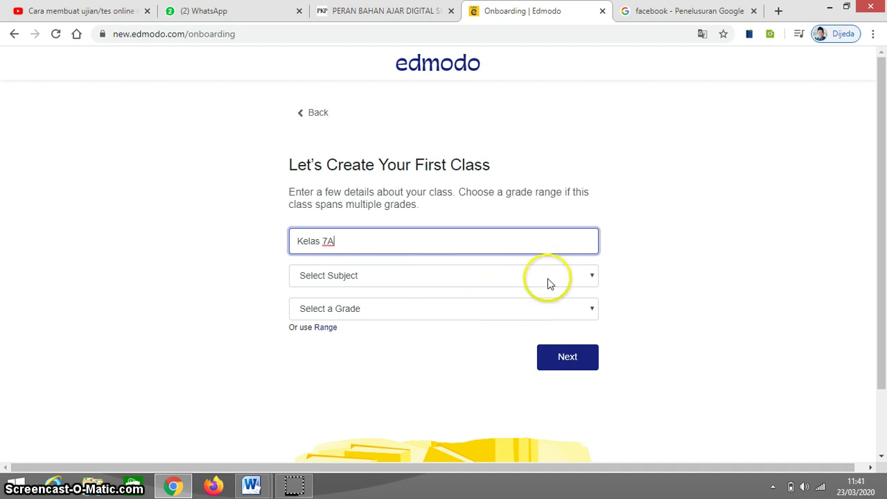
left_click(592, 277)
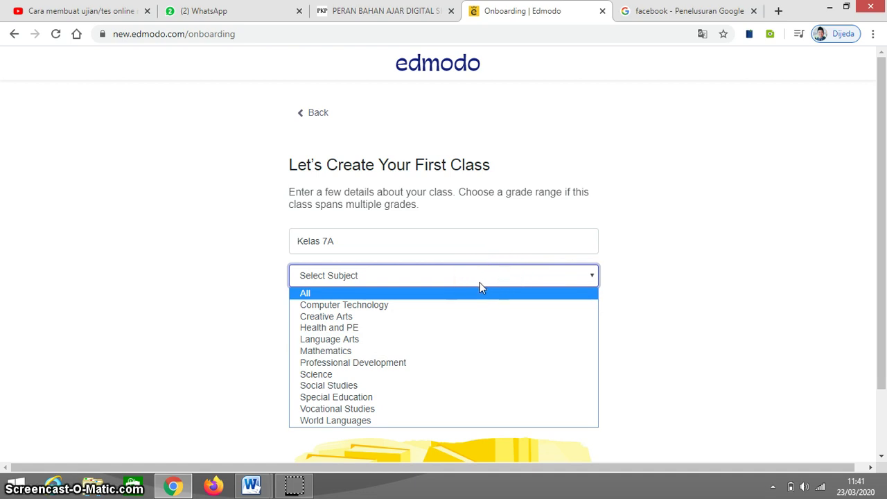
left_click(350, 350)
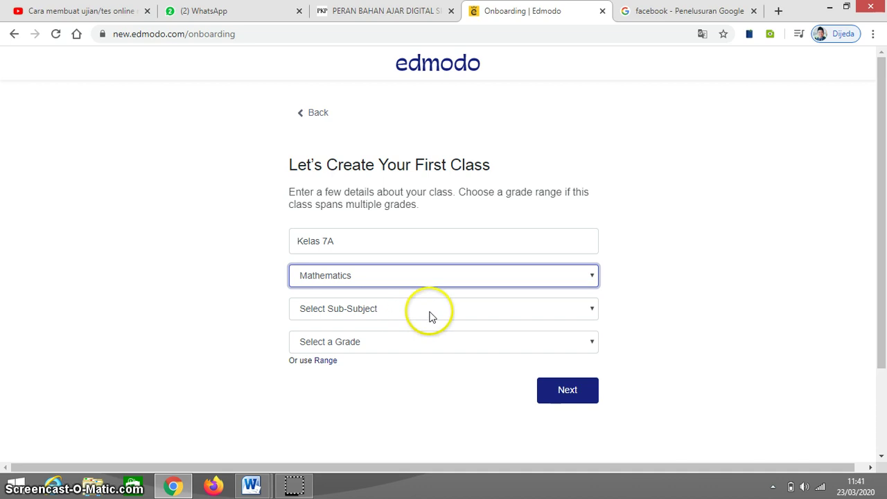
left_click(590, 312)
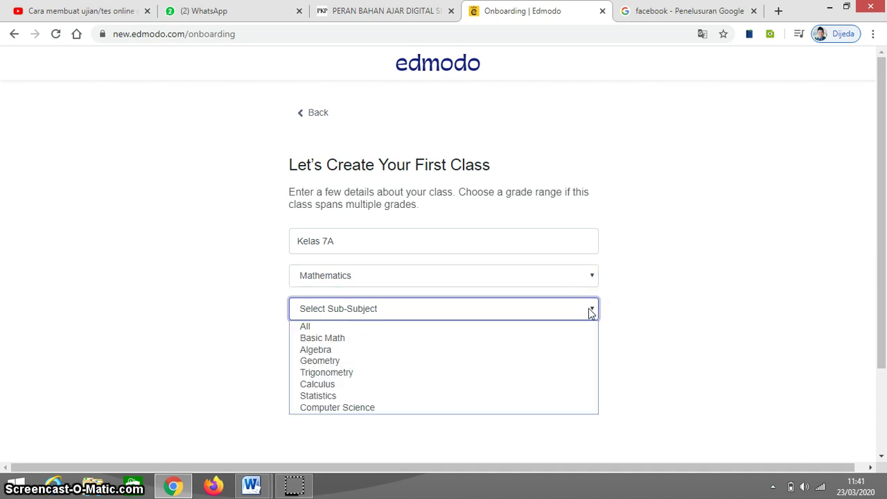
left_click(378, 338)
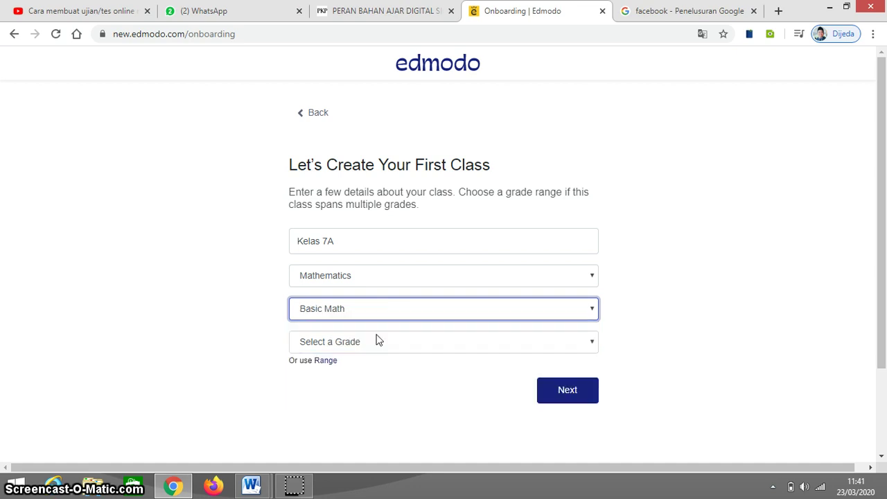
left_click(593, 347)
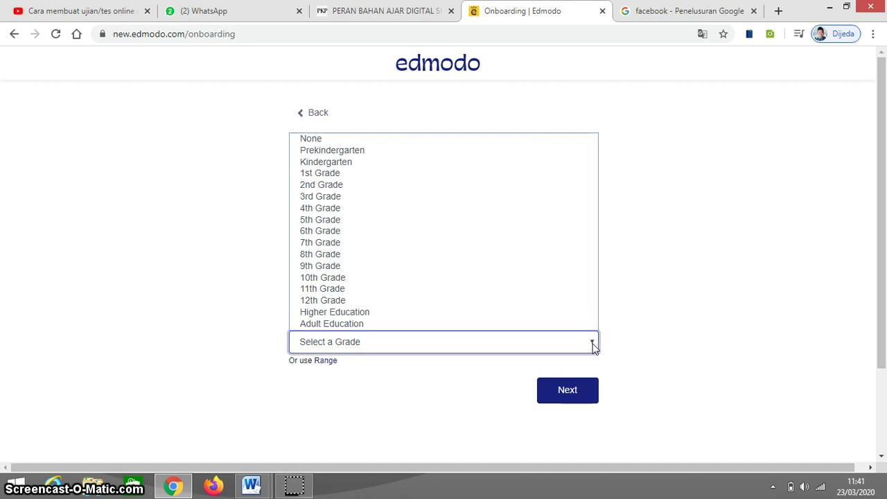
left_click(350, 244)
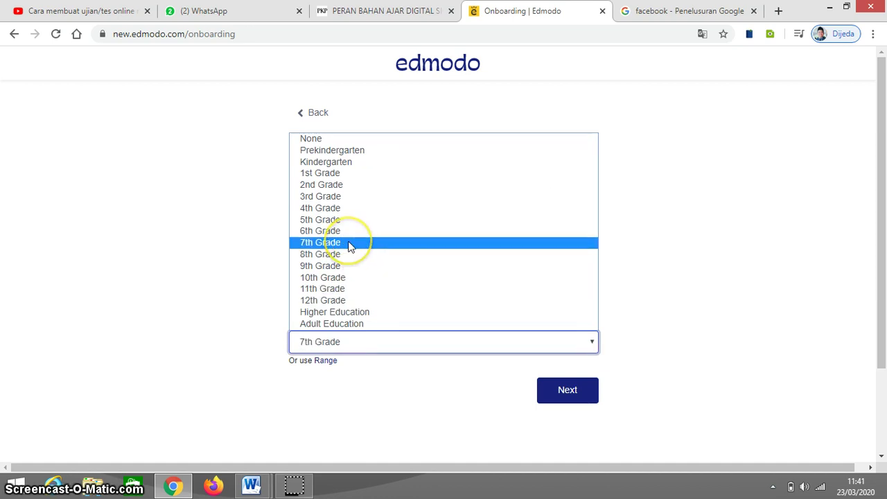
left_click(566, 392)
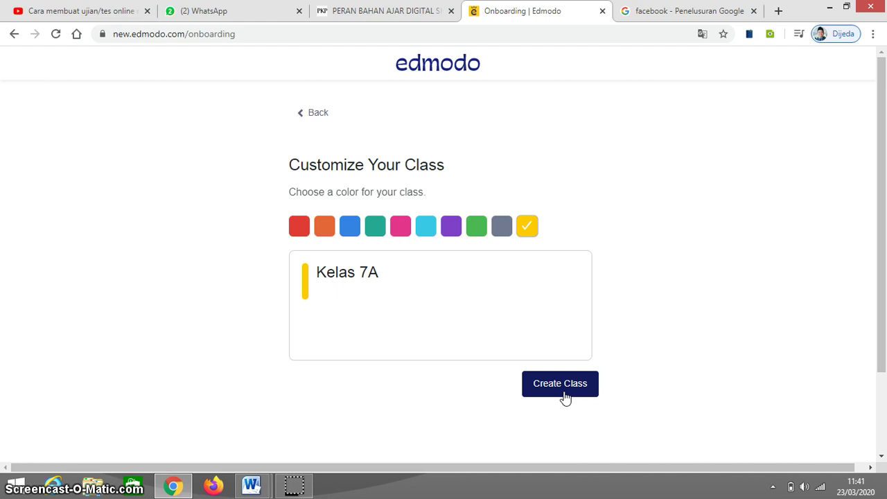
Create the Kelas 7A class with the yellow colour.
left_click(565, 397)
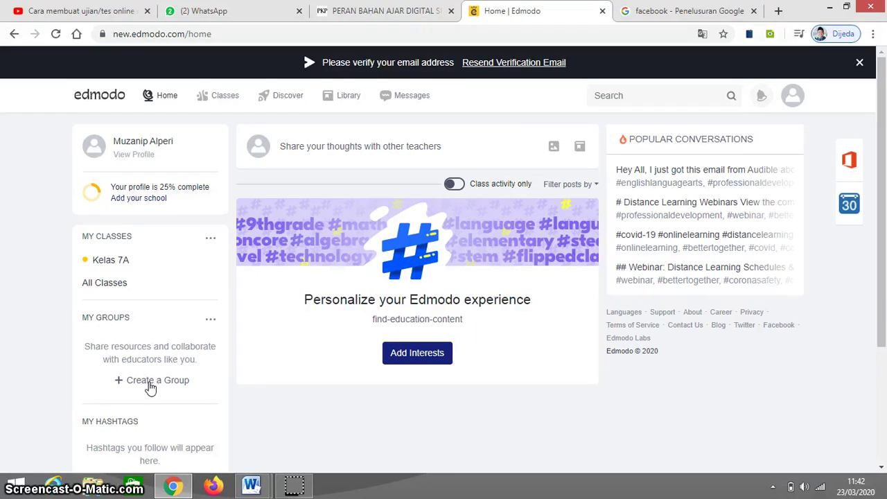
Publish the welcome post 'Selamat Siang, selamat bergabung di Kelas 7A' to connections.
left_click(407, 148)
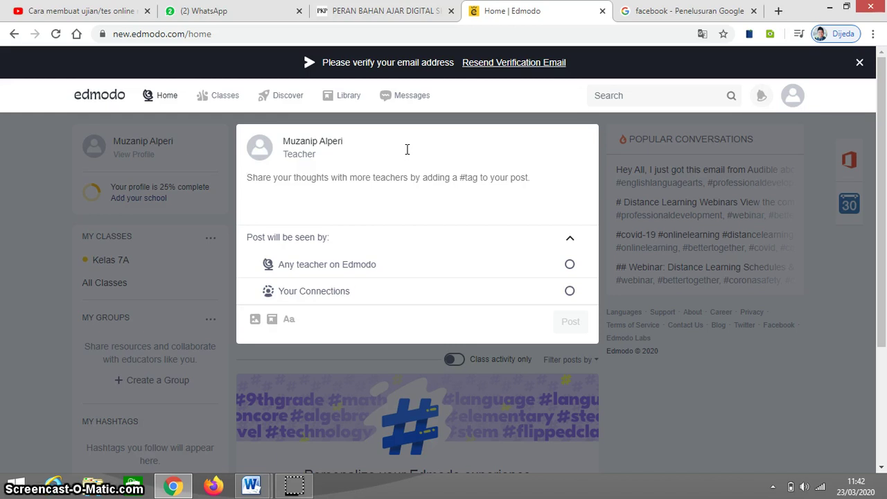
type("Sela")
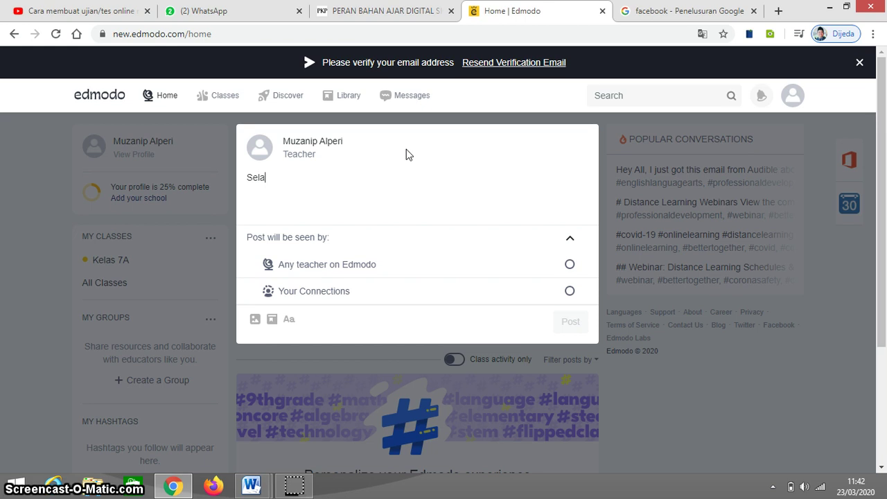
type("mat S")
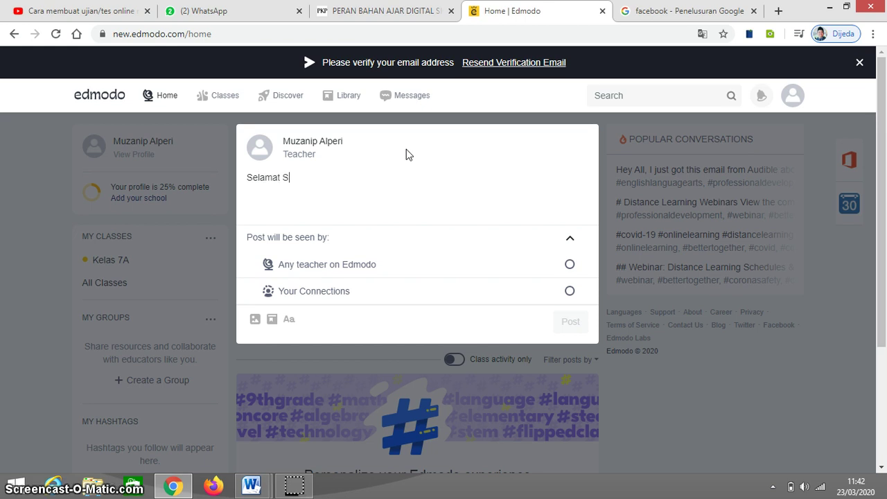
type("iang, sela")
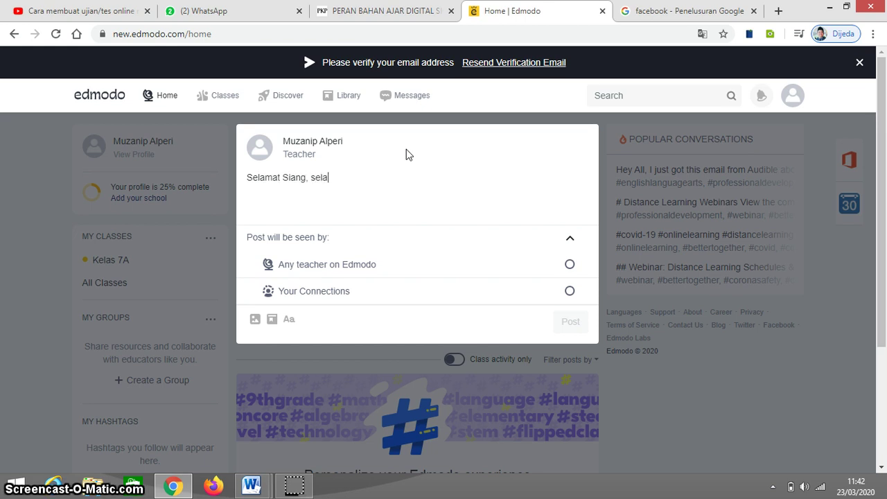
type("mat bergabung di ")
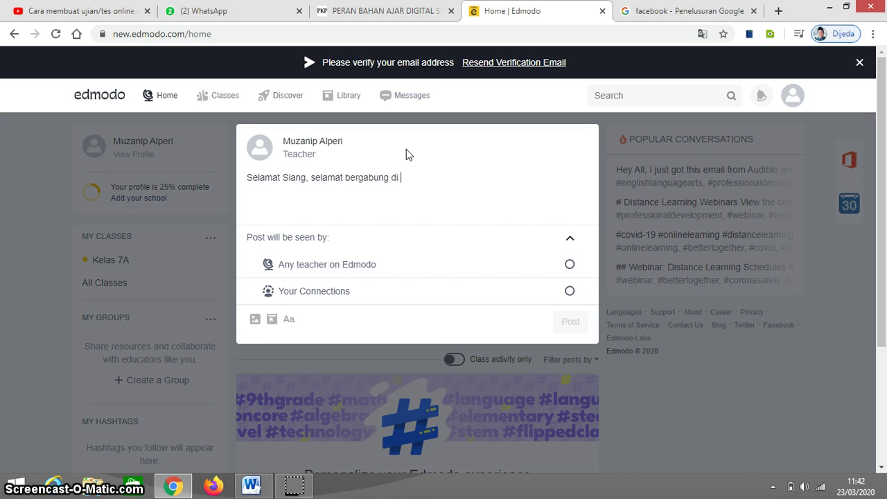
type("Kelas")
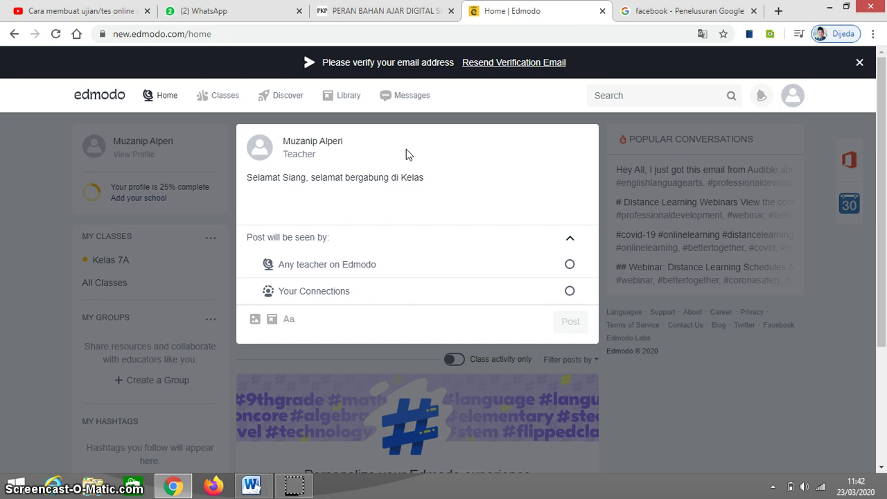
type(" 7A")
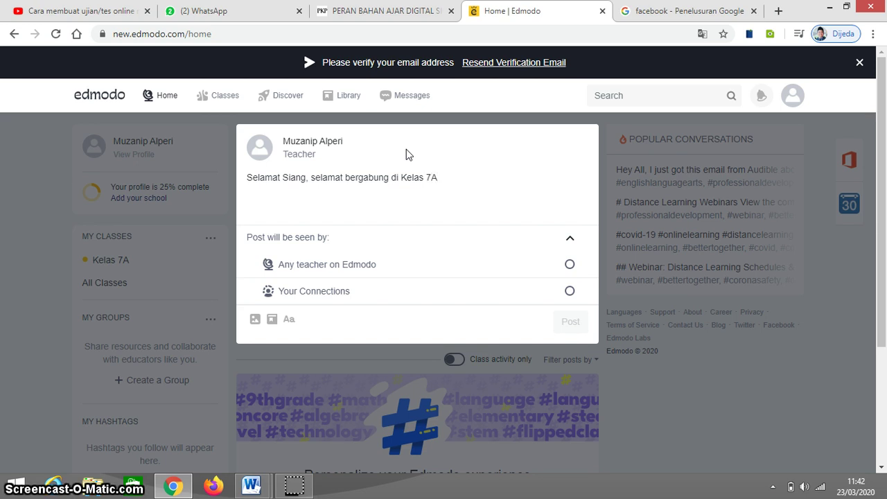
left_click(570, 280)
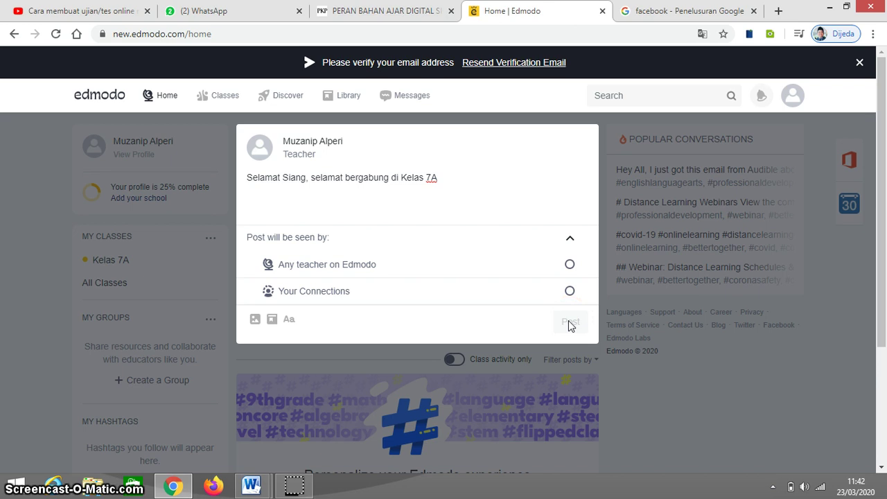
left_click(452, 272)
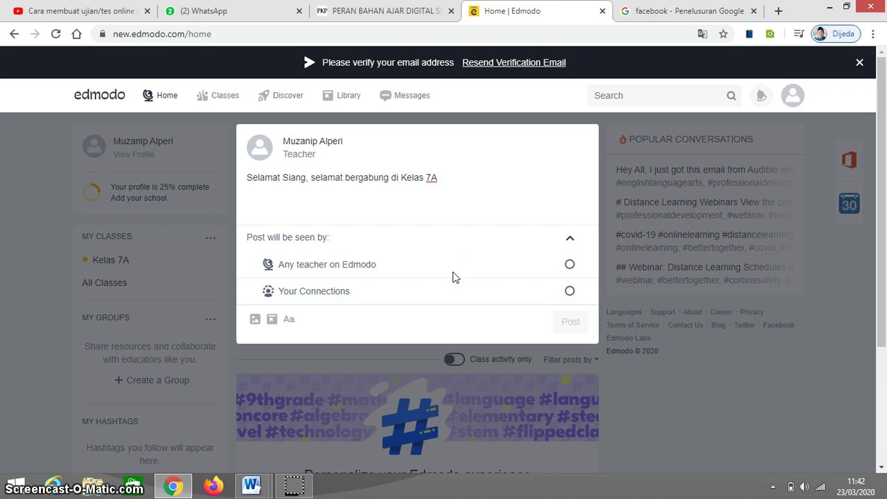
left_click(517, 268)
left_click(431, 298)
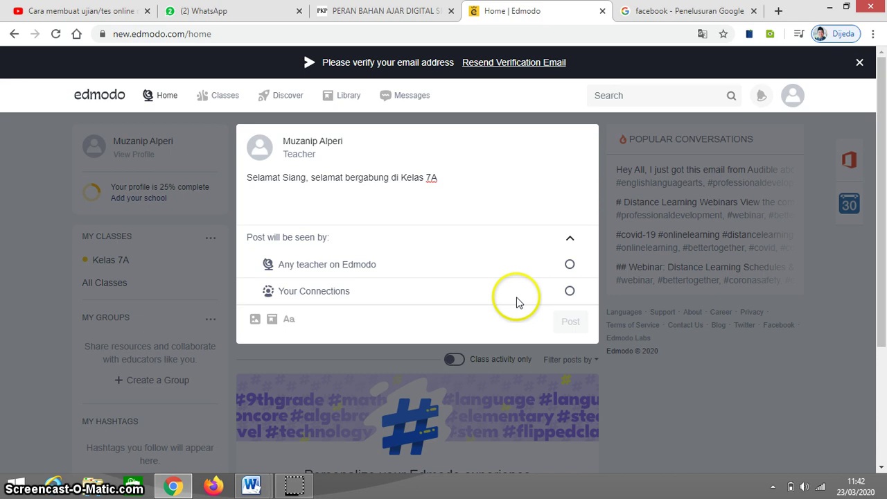
left_click(570, 291)
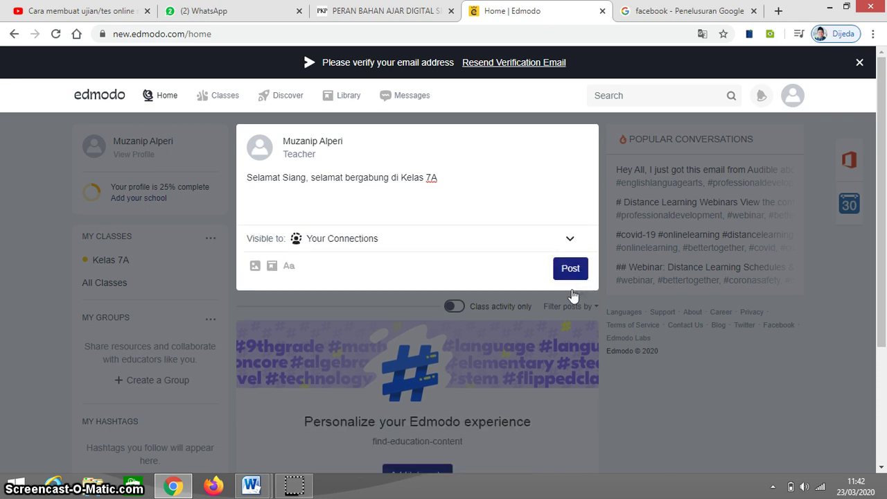
left_click(571, 269)
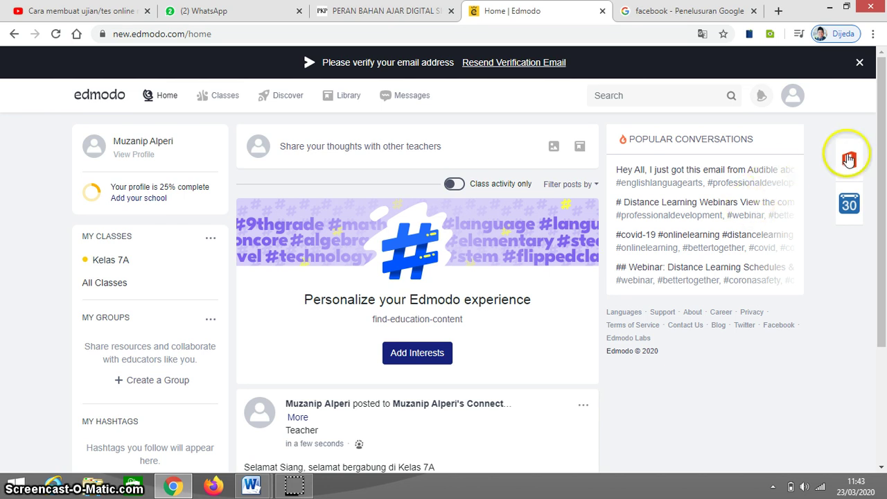
Open the Kelas 7A class page from My Classes.
left_click_drag(884, 165, 825, 287)
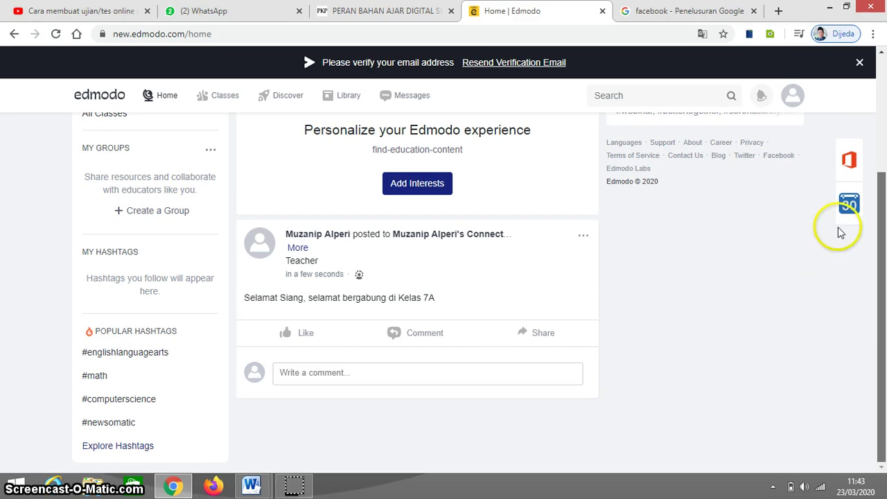
scroll(840, 207, "up", 3)
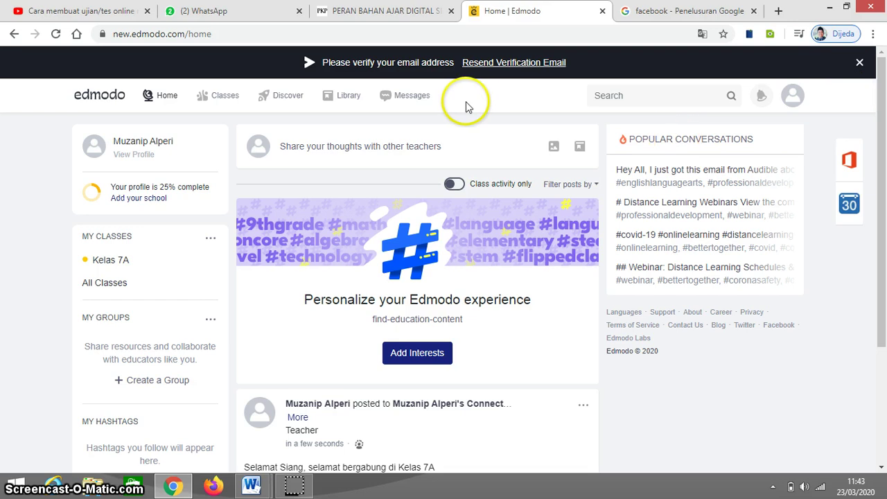
left_click(111, 260)
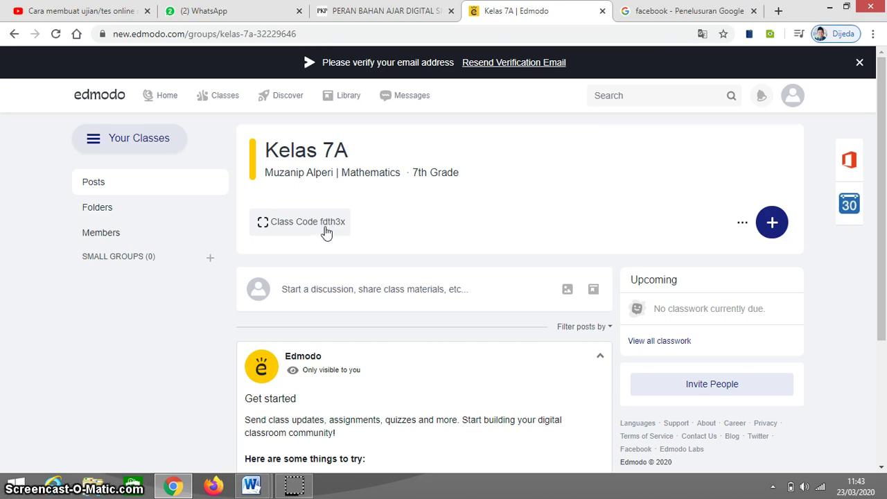
Show the Kelas 7A join code, select it, and close the invite window.
right_click(324, 229)
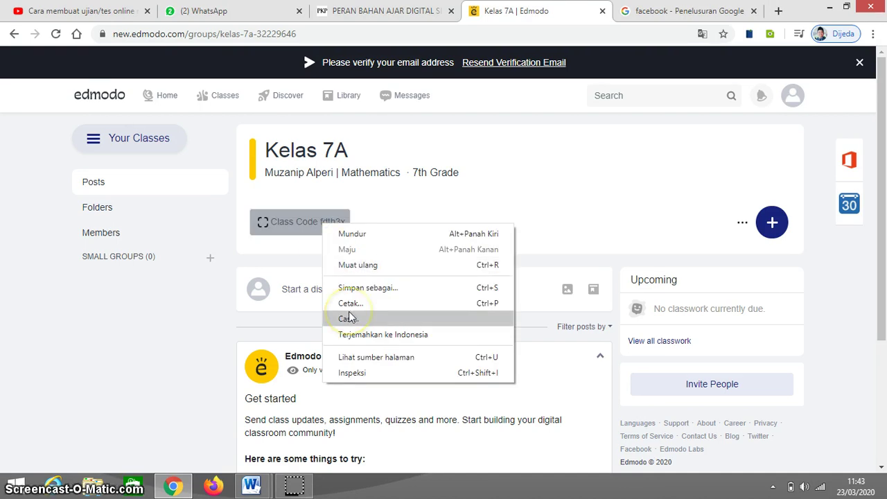
left_click(300, 225)
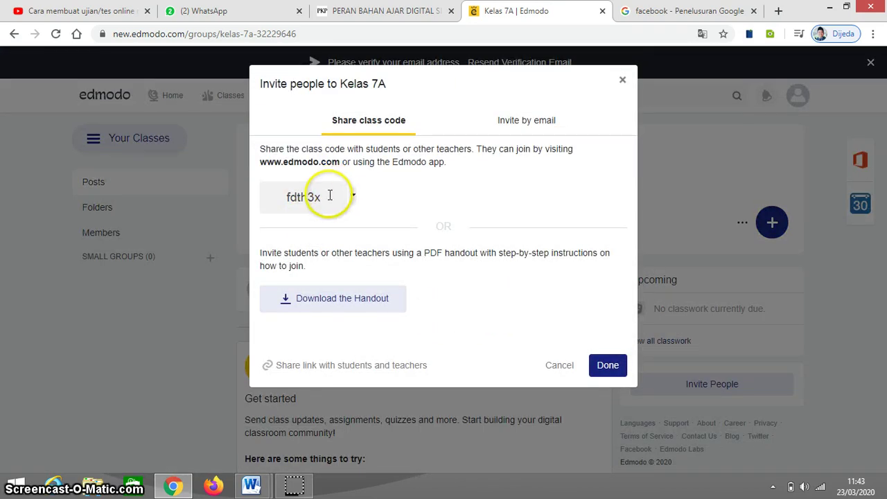
left_click_drag(330, 196, 263, 198)
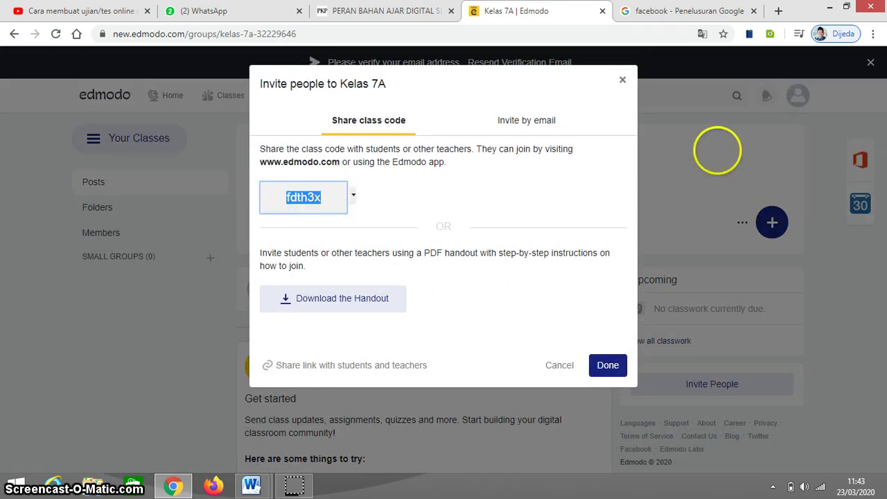
left_click(622, 81)
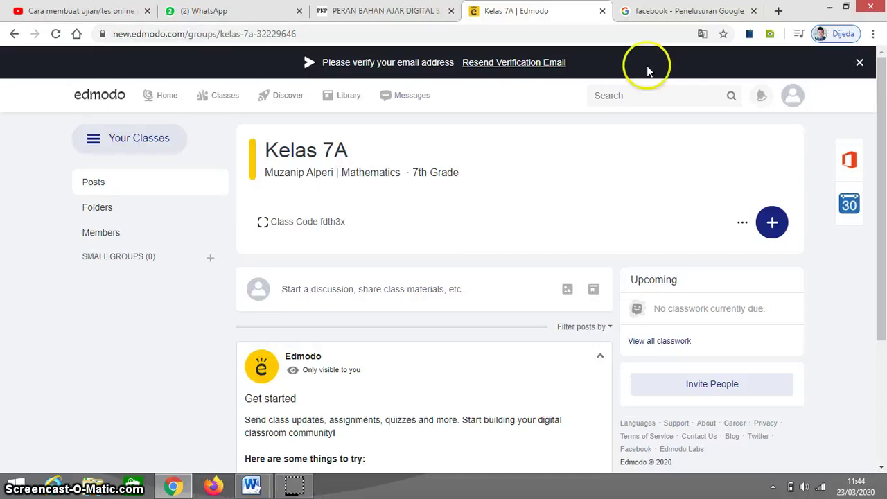
left_click_drag(881, 102, 883, 126)
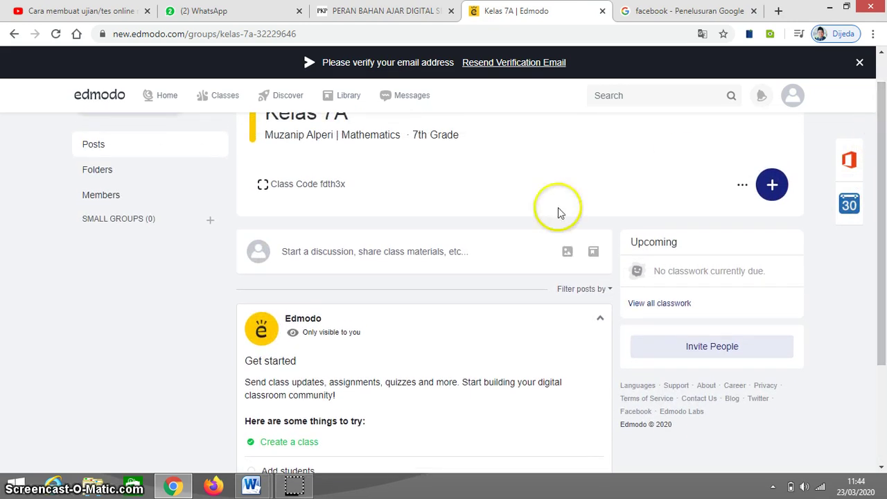
left_click(401, 252)
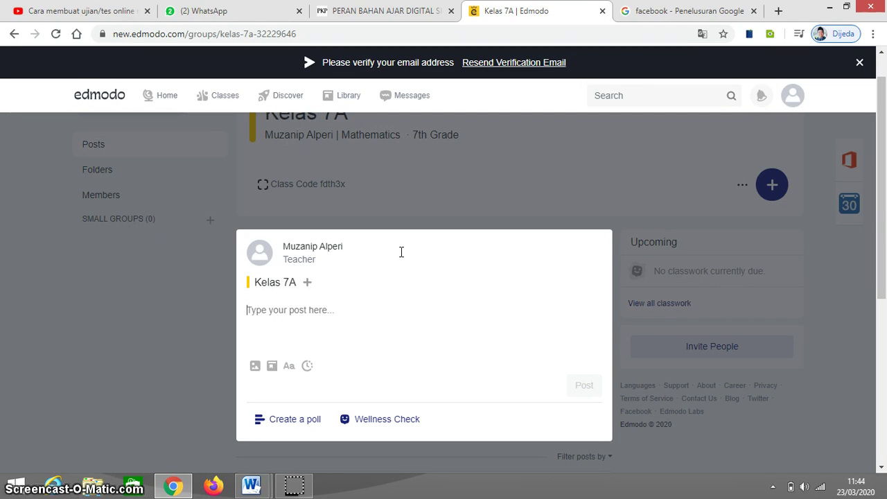
left_click(256, 367)
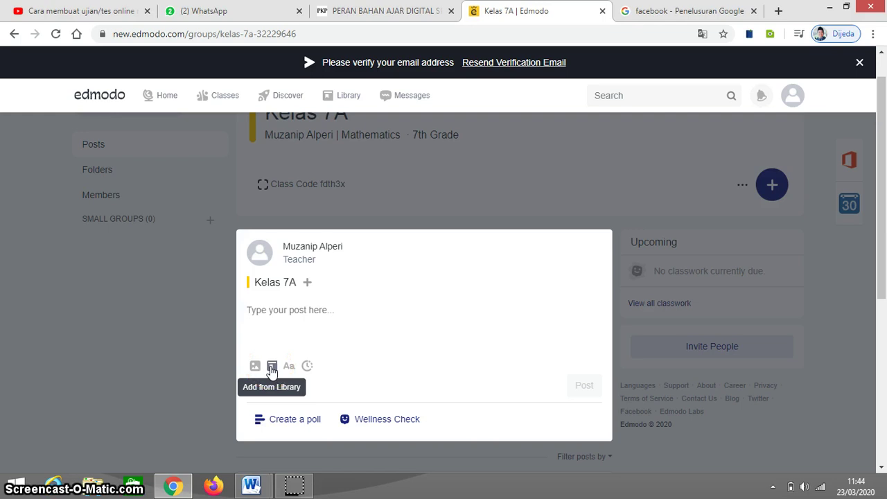
left_click(287, 367)
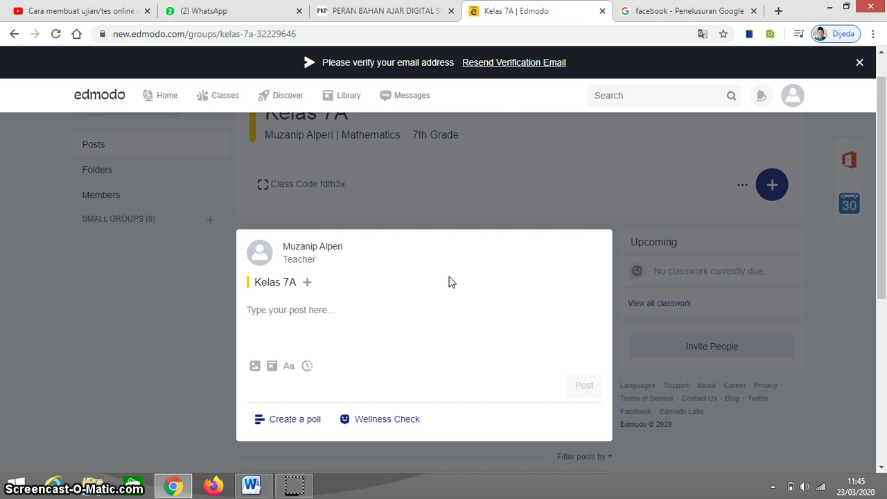
left_click(516, 227)
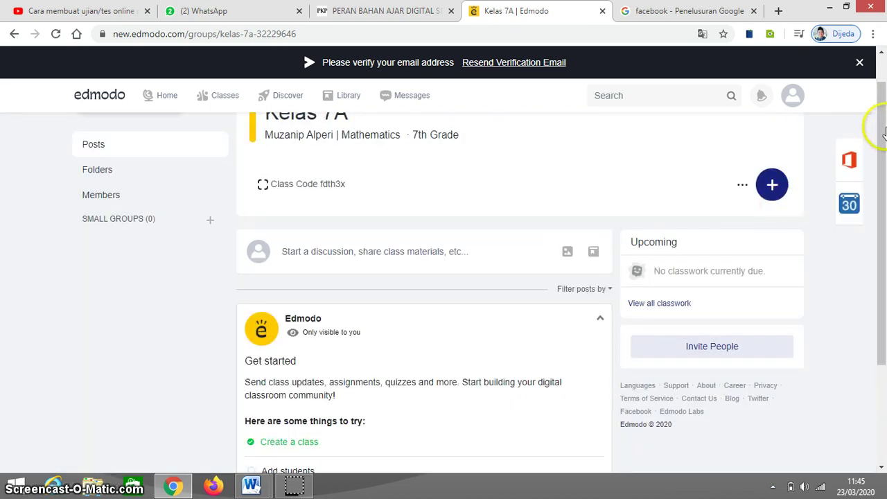
Open the + menu of assignment and quiz options on the Kelas 7A page.
left_click_drag(881, 137, 865, 175)
scroll(852, 201, "down", 2)
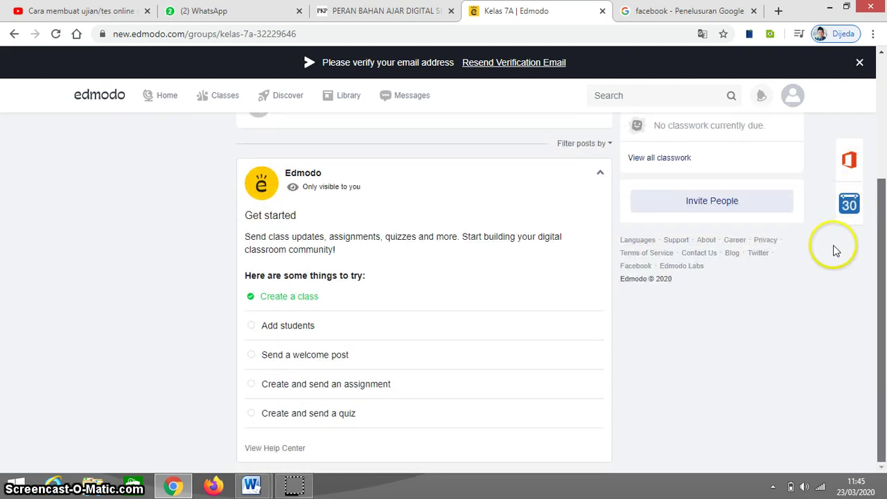
scroll(835, 247, "up", 1)
scroll(854, 159, "up", 2)
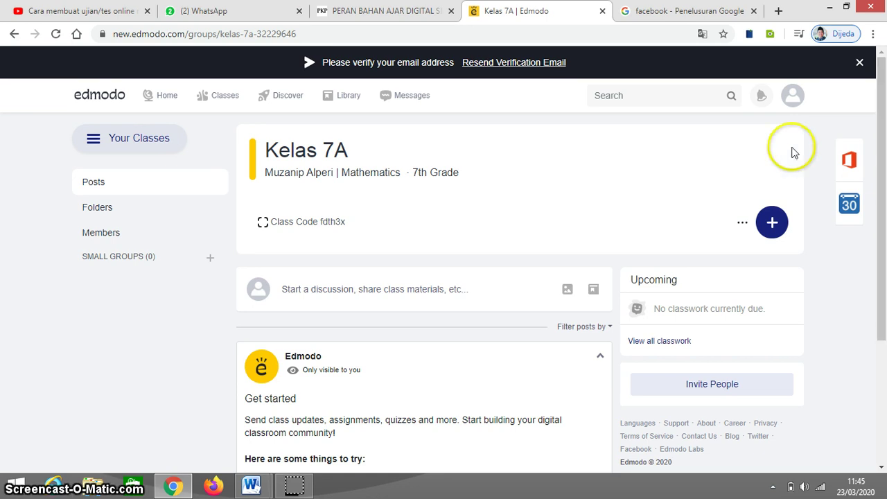
left_click(772, 226)
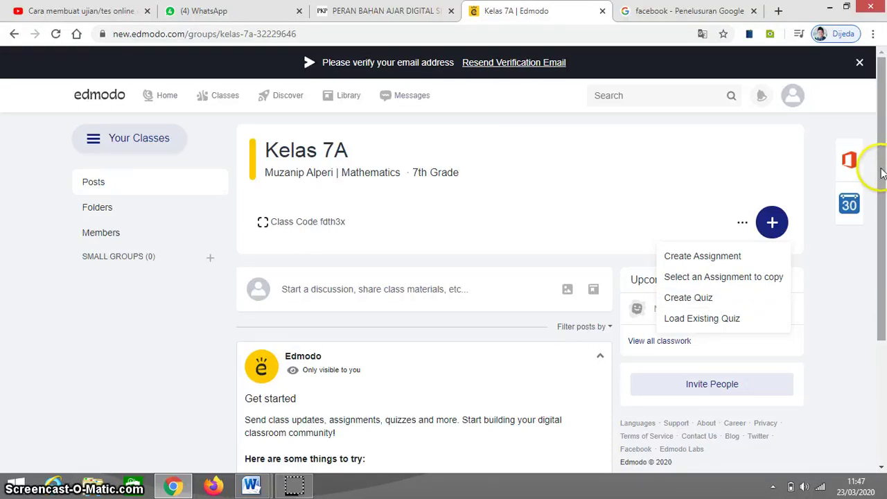
Scroll the Kelas 7A page to close the assignment and quiz menu.
scroll(877, 187, "down", 3)
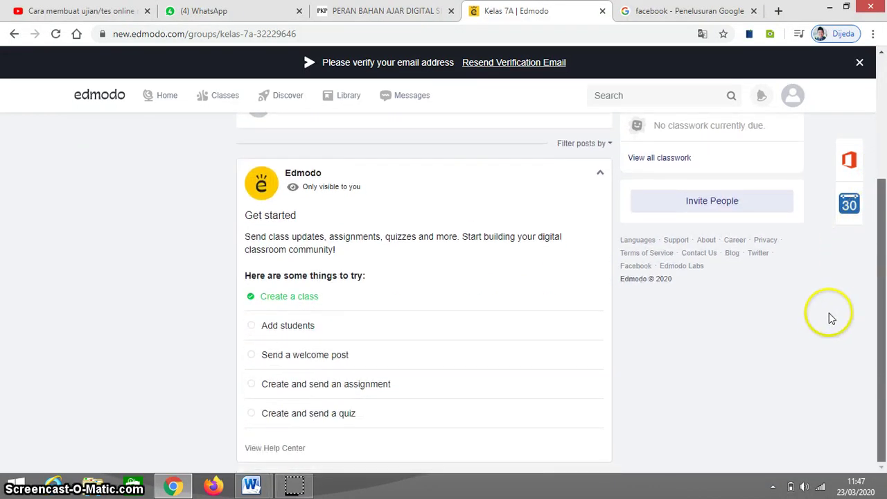
scroll(832, 305, "up", 3)
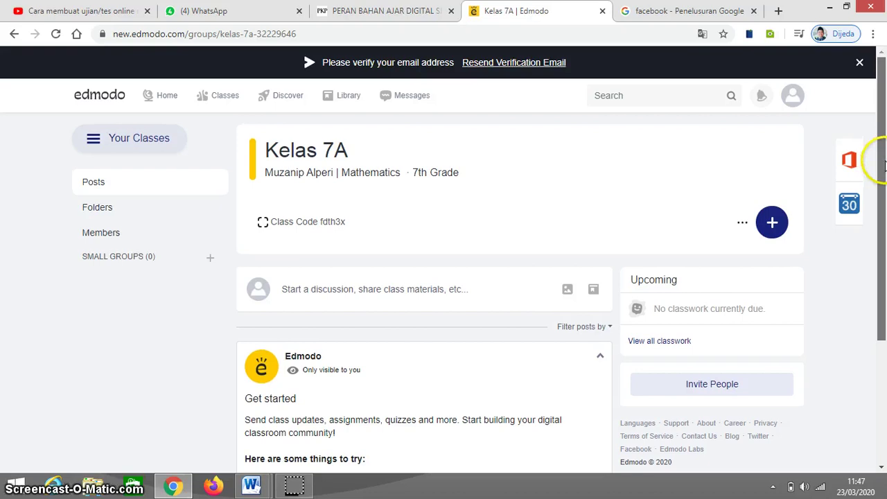
scroll(882, 192, "down", 1)
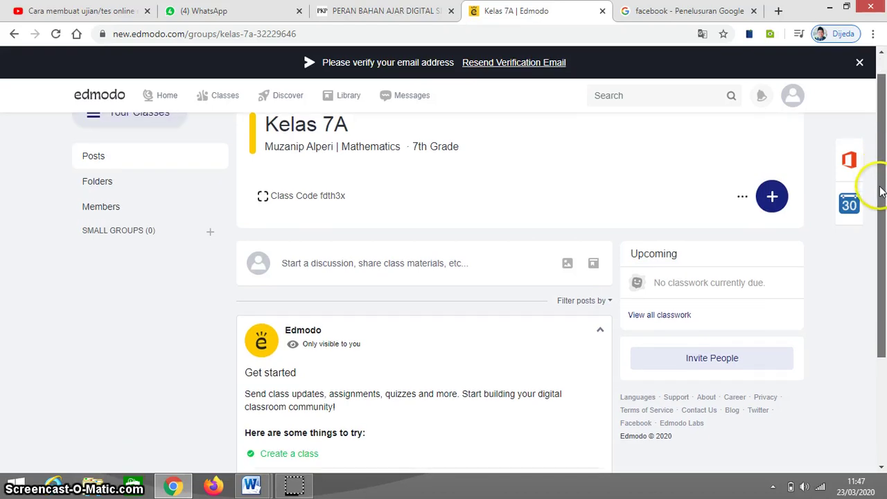
scroll(882, 192, "up", 1)
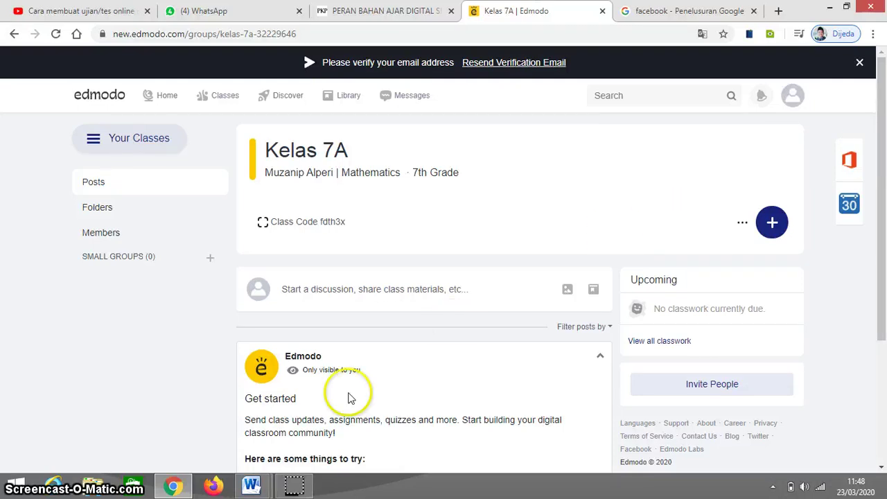
mouse_move(300, 487)
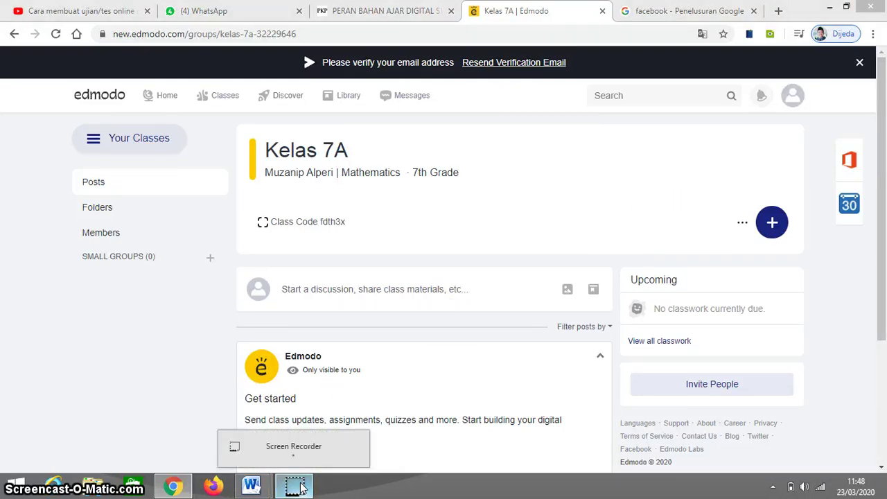